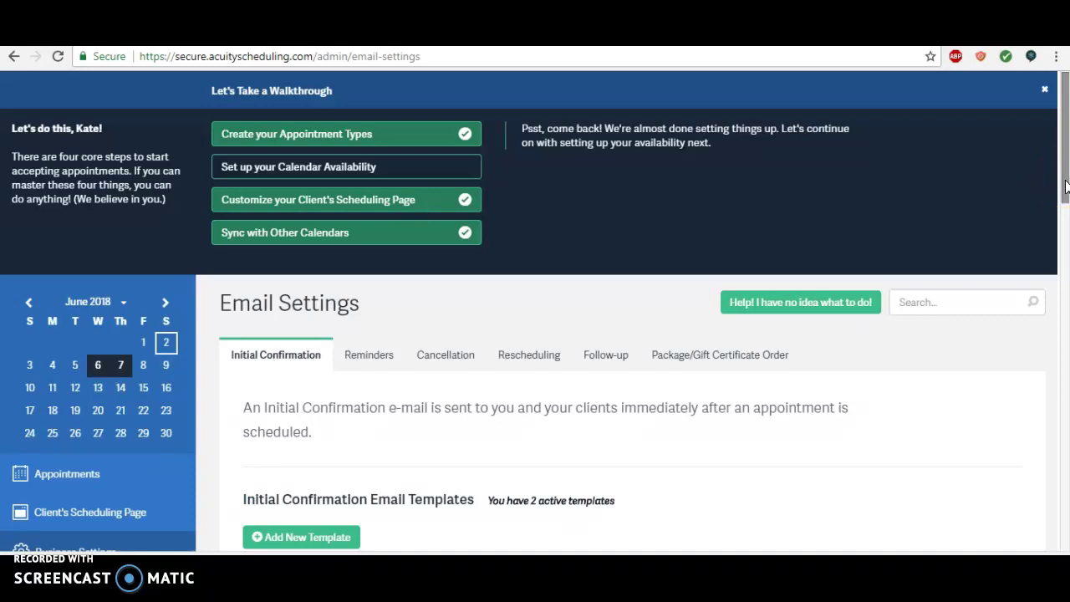
Scroll through the email templates page to find the confirmation templates.
drag(1065, 185, 1065, 188)
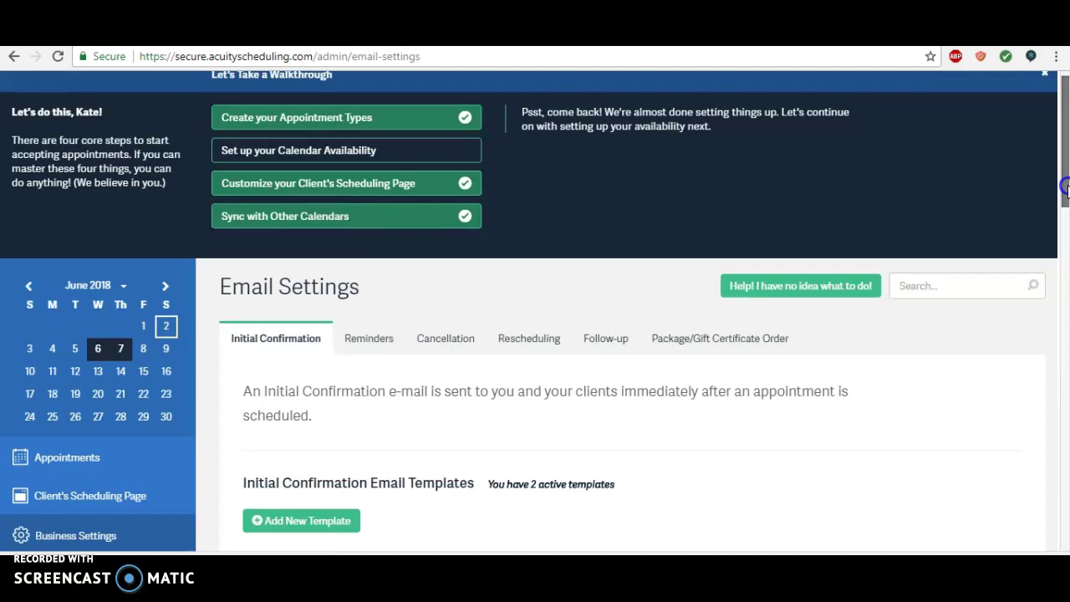
drag(1066, 188, 1067, 207)
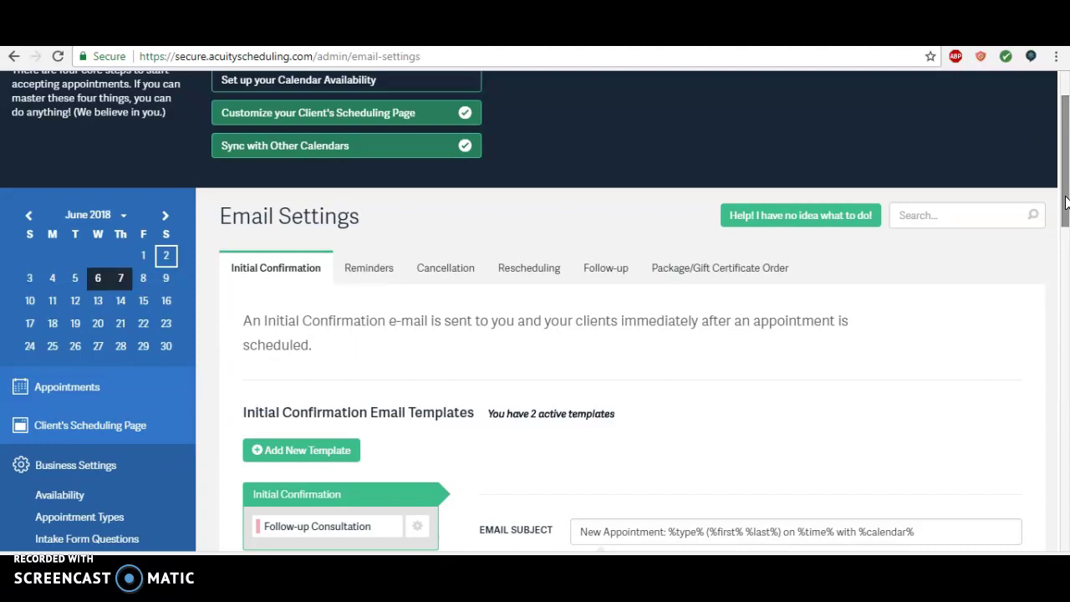
click(1065, 201)
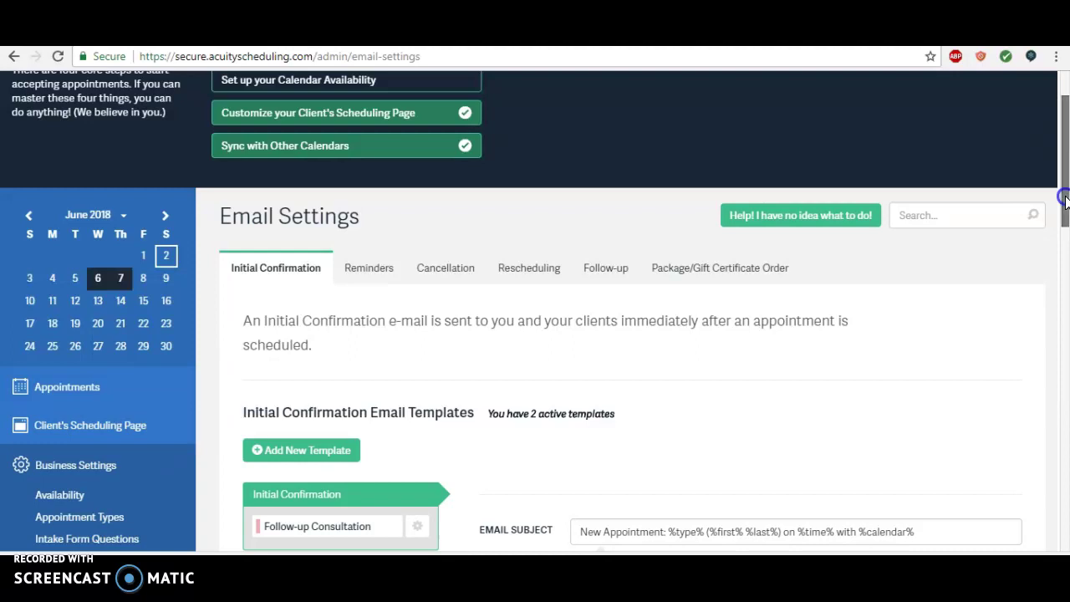
drag(1066, 199, 1066, 217)
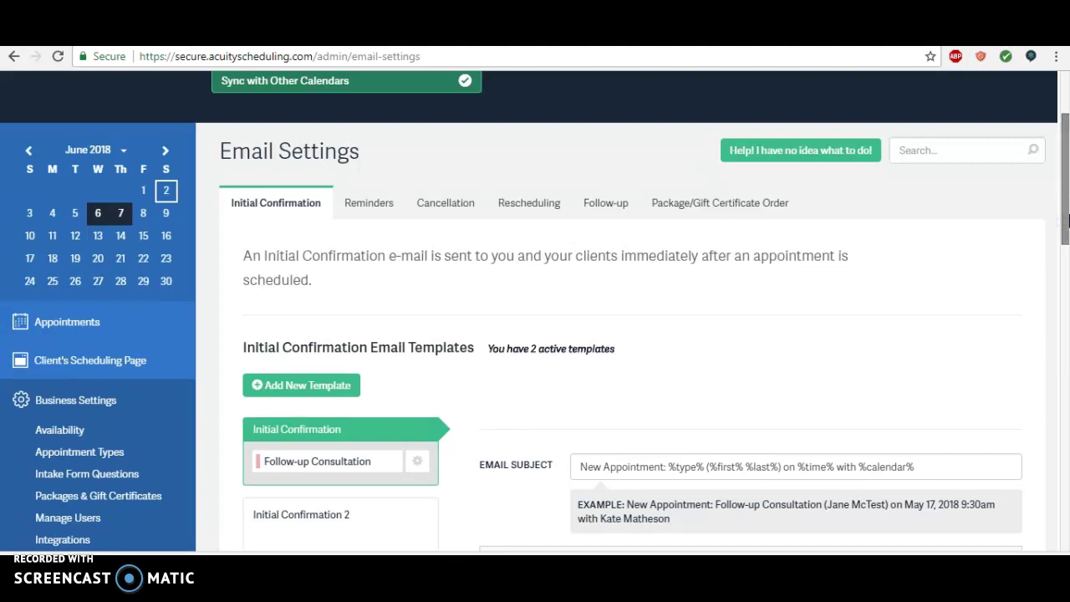
click(1064, 205)
drag(1065, 205, 1065, 226)
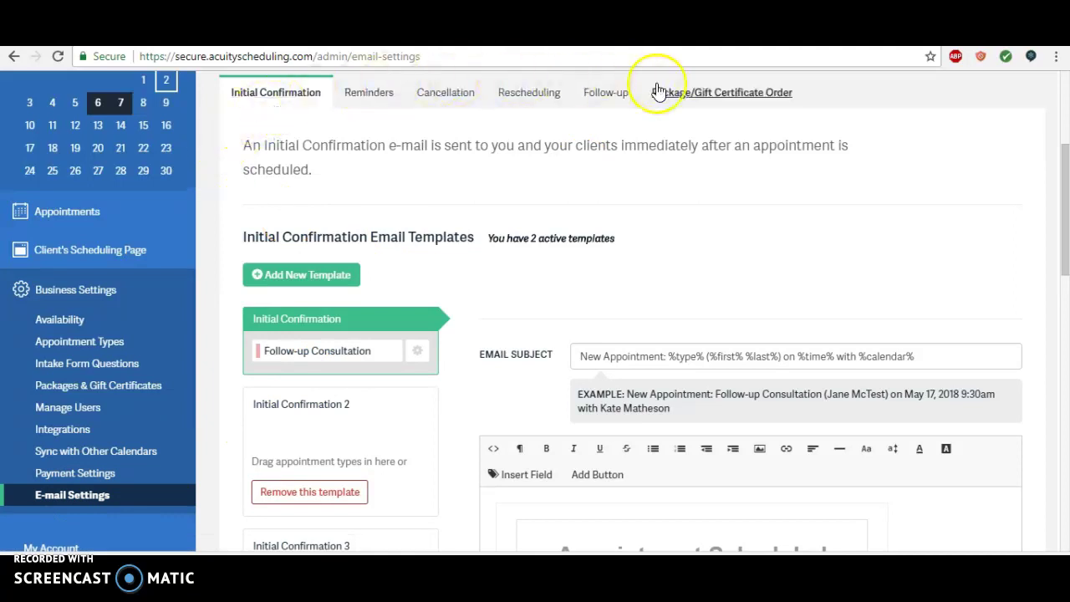
drag(1060, 173, 1062, 167)
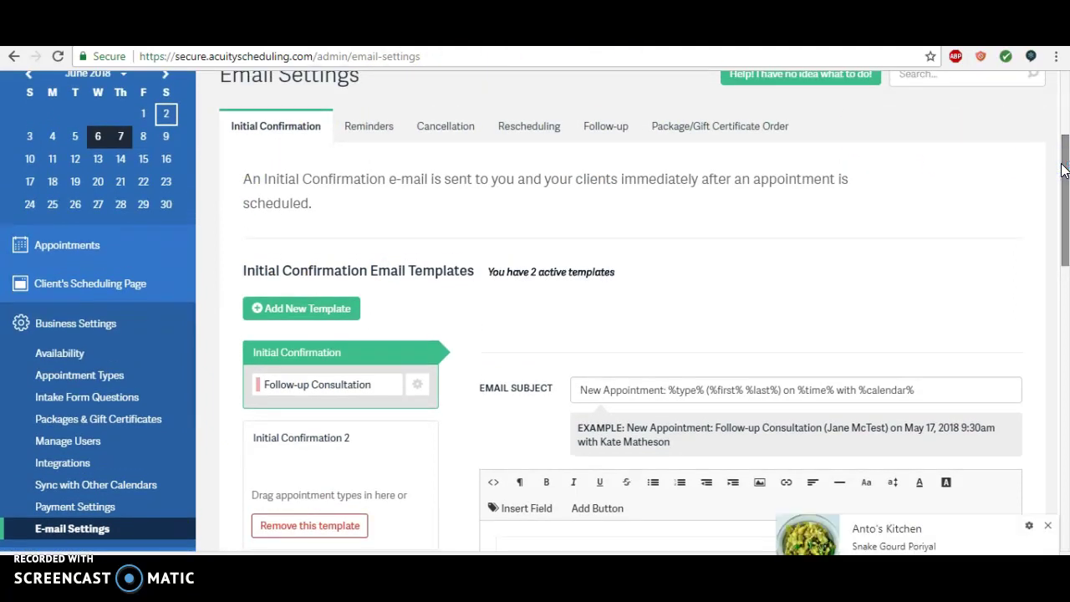
Close the pop-up notification and open the Initial Confirmation 3 (Initial Consult) template.
click(1048, 526)
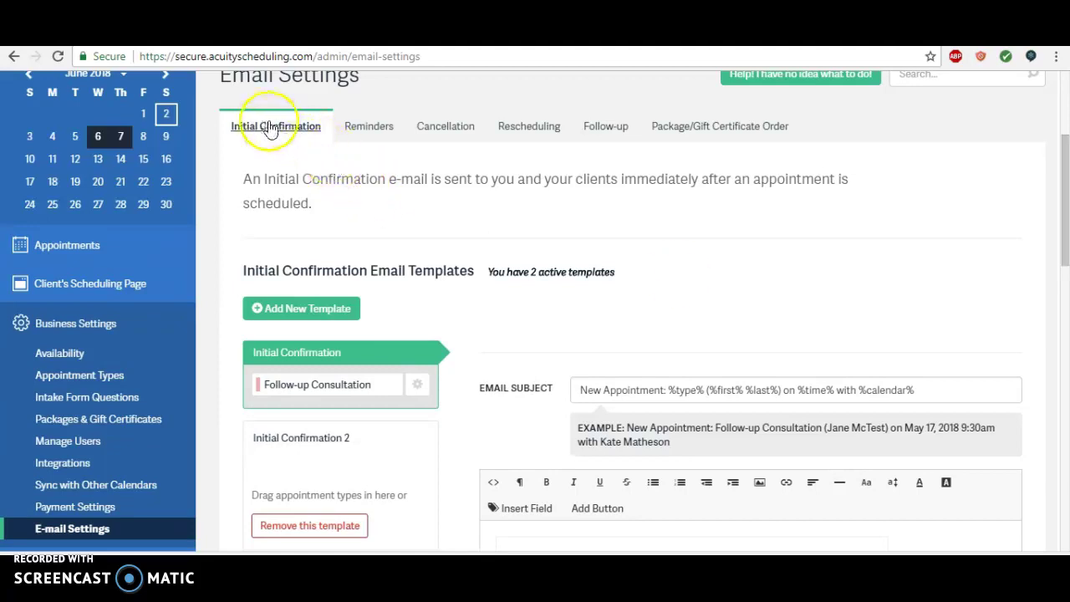
drag(1066, 175, 1066, 293)
click(327, 177)
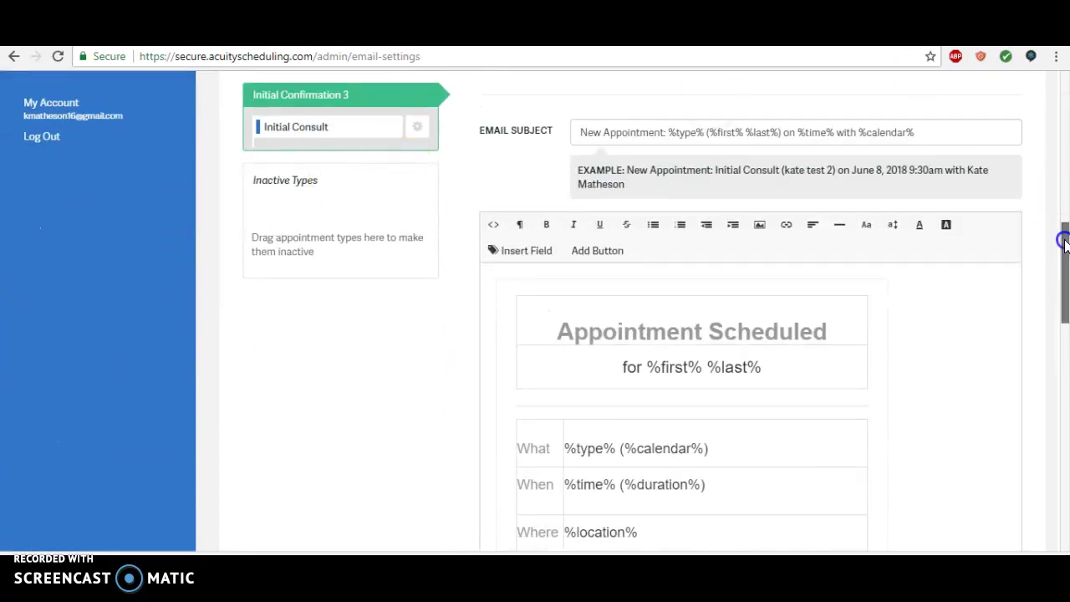
Below 'scheduled.', add a line asking clients to complete the Initial Patient Intake + Health History form.
drag(1061, 240, 1065, 311)
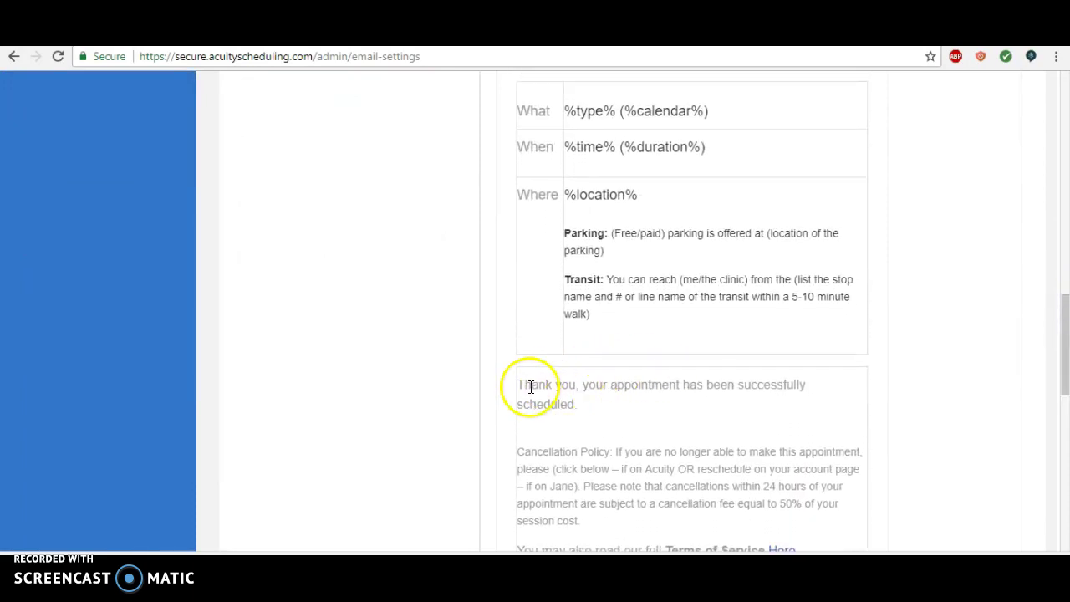
click(594, 405)
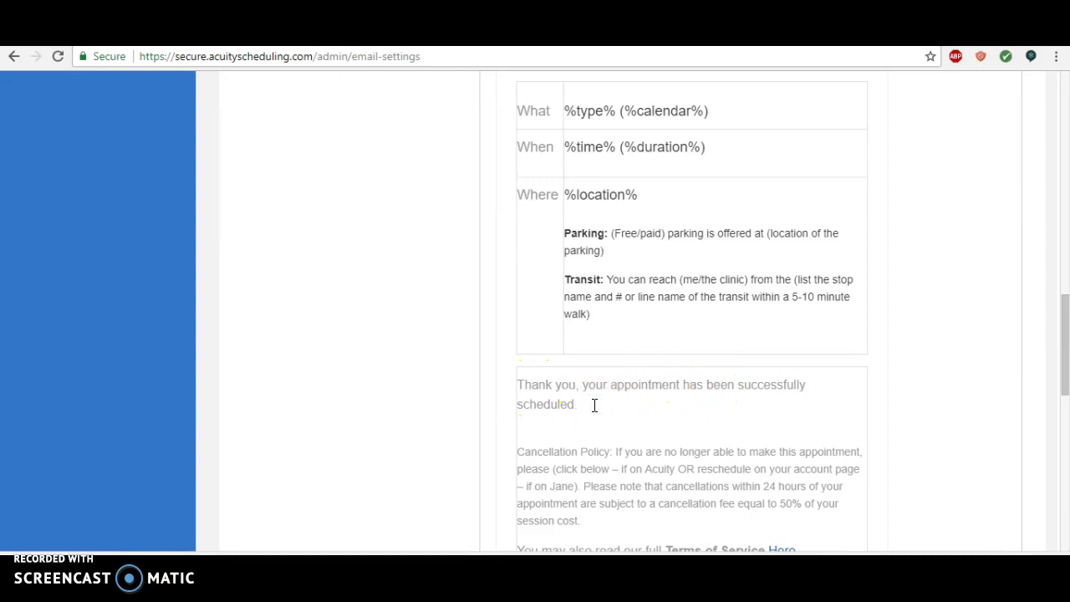
key(Return)
key(Return)
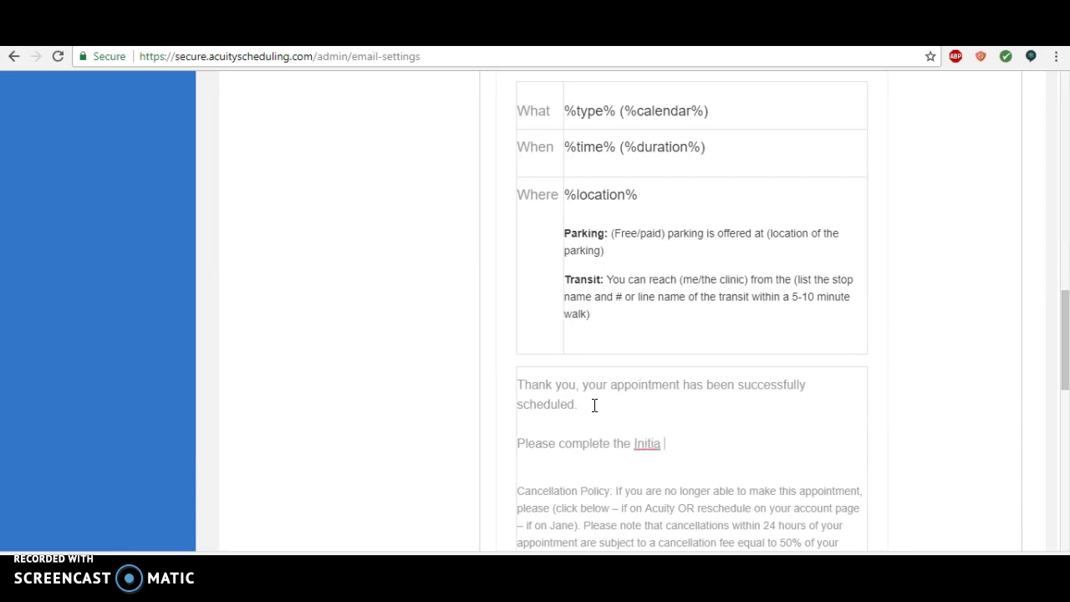
text(ntake + Health His)
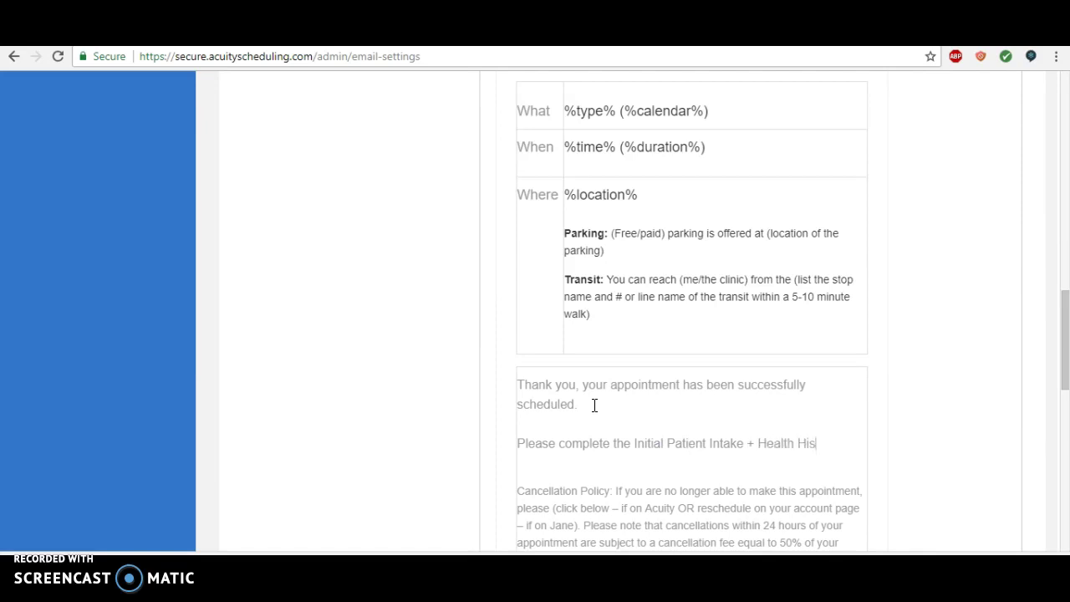
text(tory form pi)
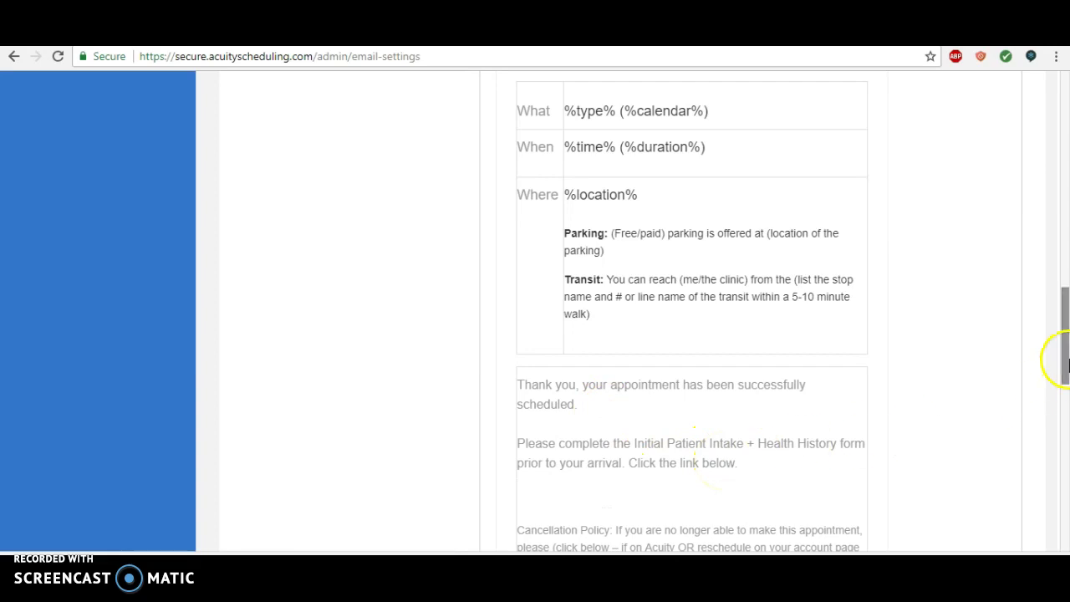
Insert an Edit Forms button linking to %formshref% below the intake-form reminder.
drag(1058, 358, 1060, 297)
click(597, 238)
click(596, 338)
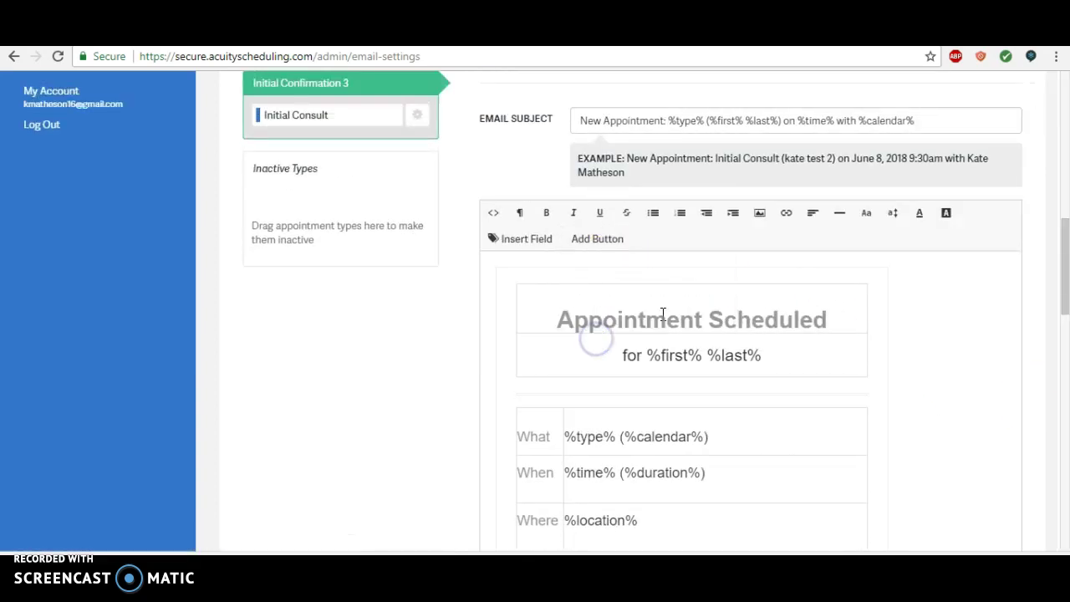
Keep the blank line between the forms button and the Cancellation Policy paragraph.
drag(1055, 262, 1064, 346)
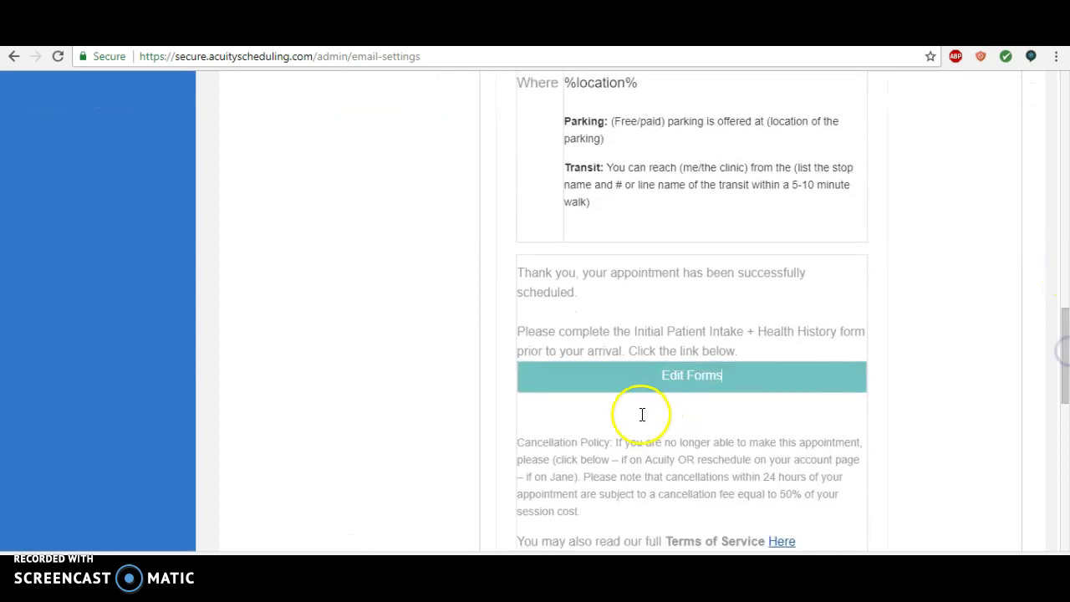
click(591, 415)
click(516, 443)
key(BackSpace)
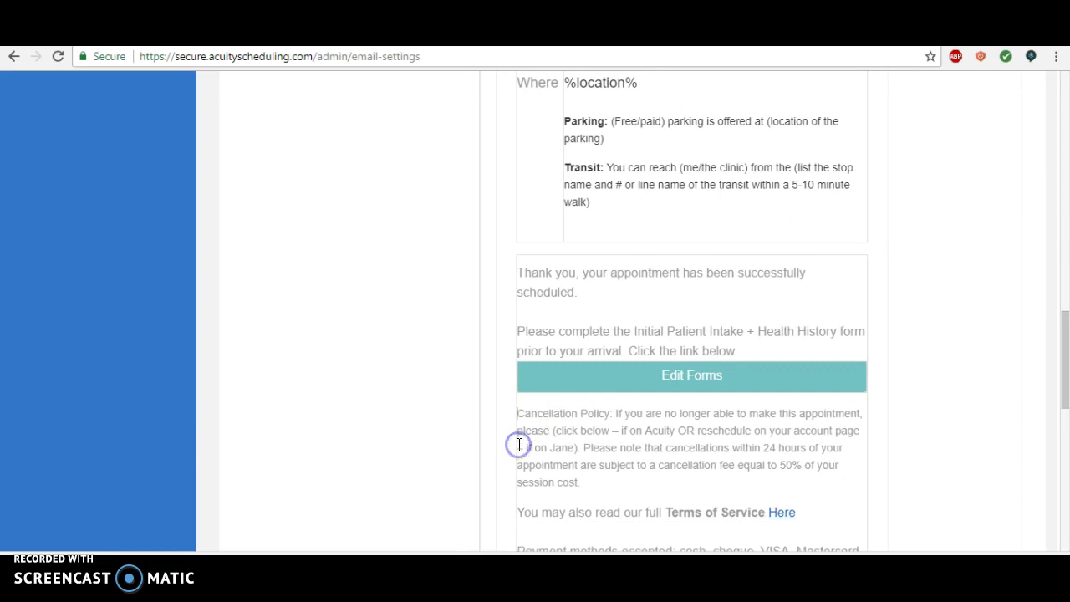
key(ctrl+z)
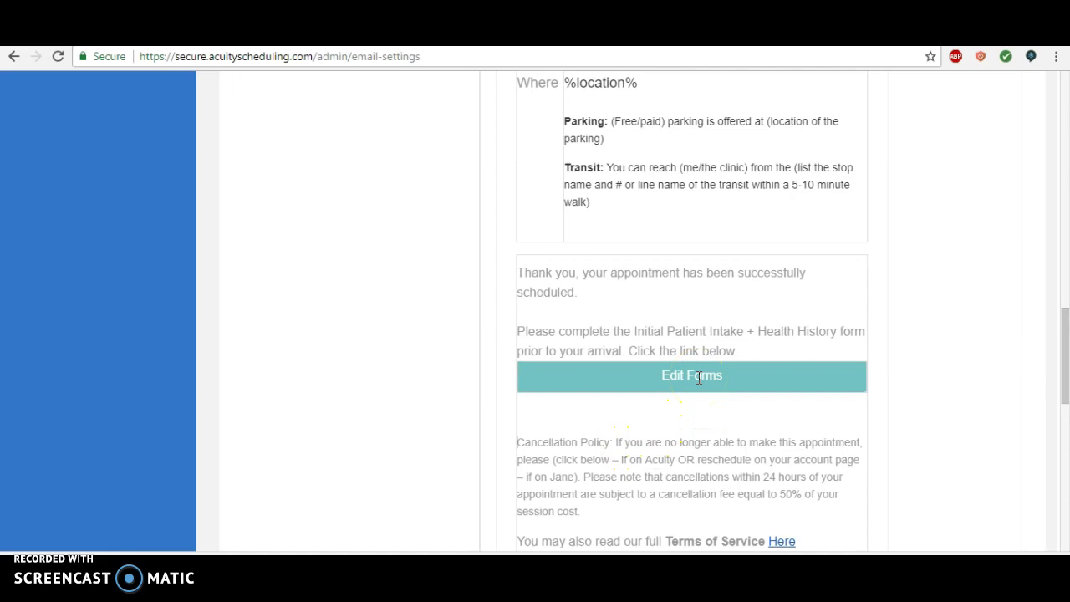
mouse_move(1062, 351)
mouse_down()
mouse_move(1060, 423)
mouse_move(1056, 341)
mouse_up()
Change the Edit Forms button text to 'Complete Intake Form Here' and enable 'Open link in new tab'.
click(697, 404)
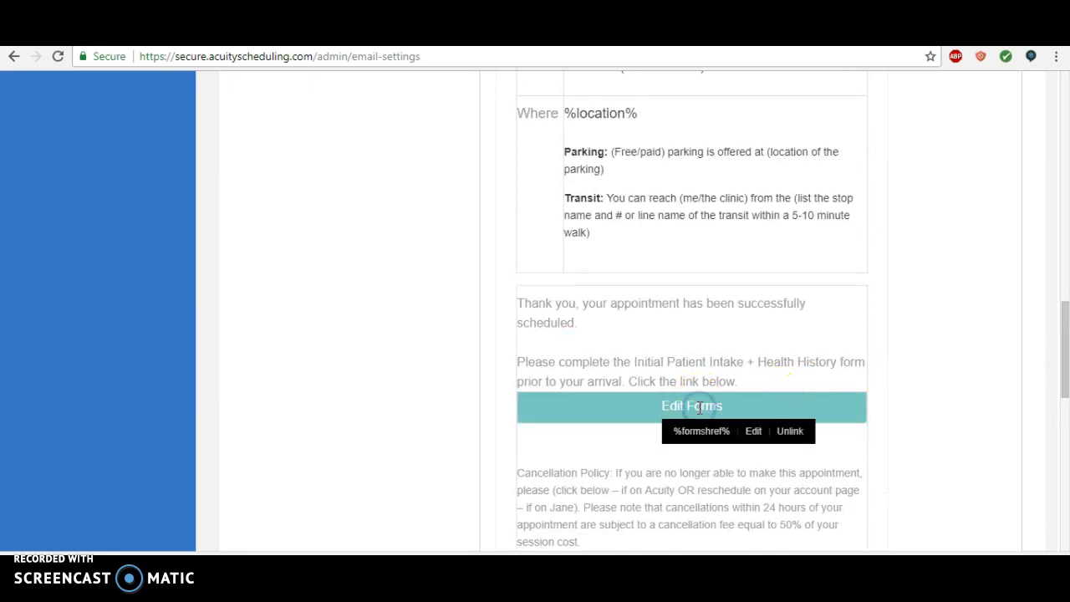
click(752, 432)
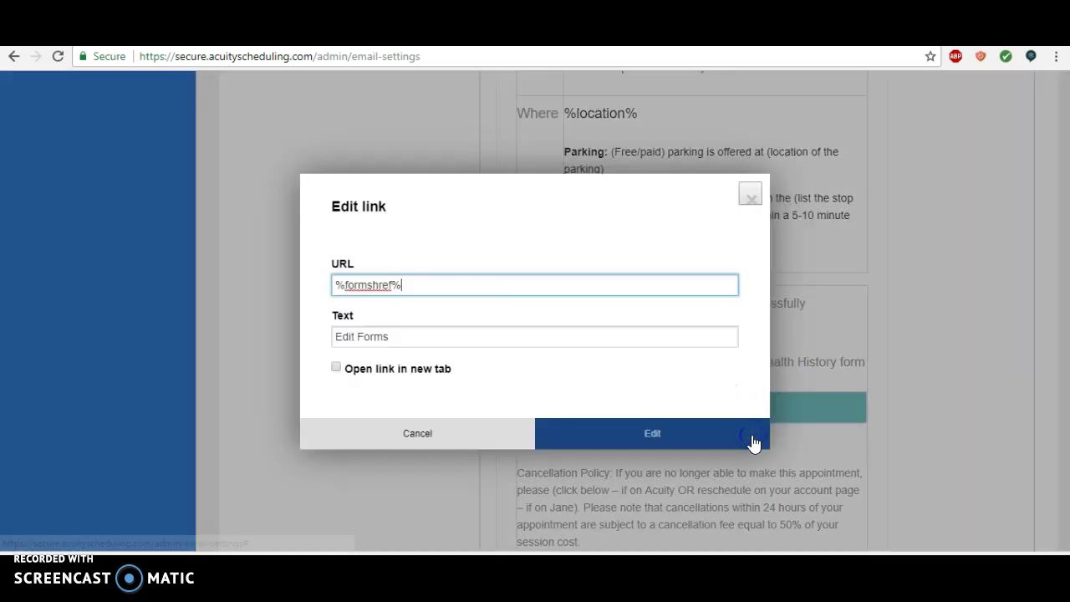
drag(396, 336, 306, 337)
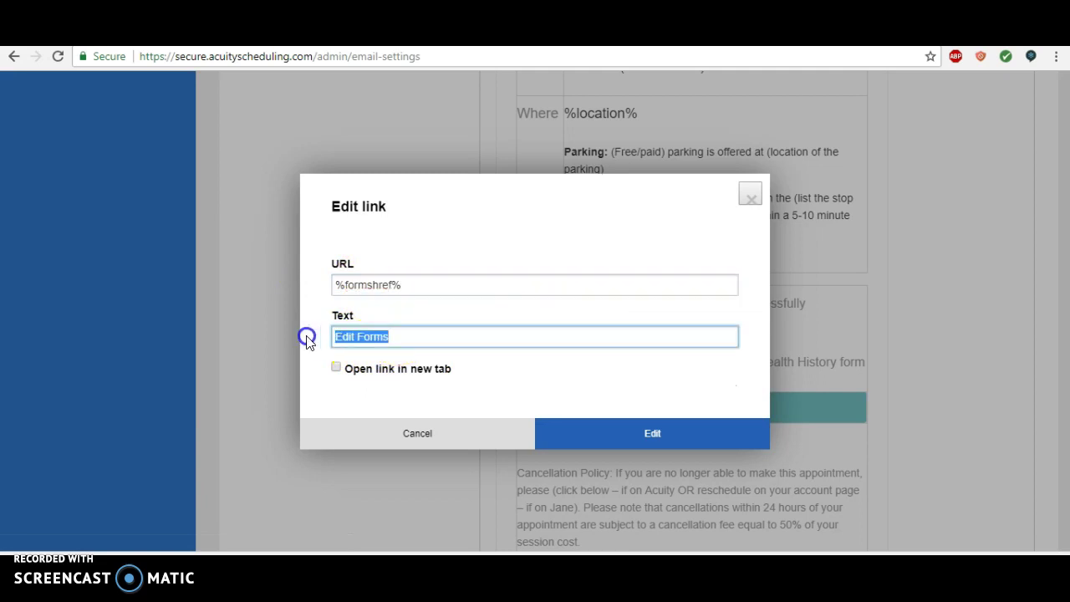
text(Complete Intake)
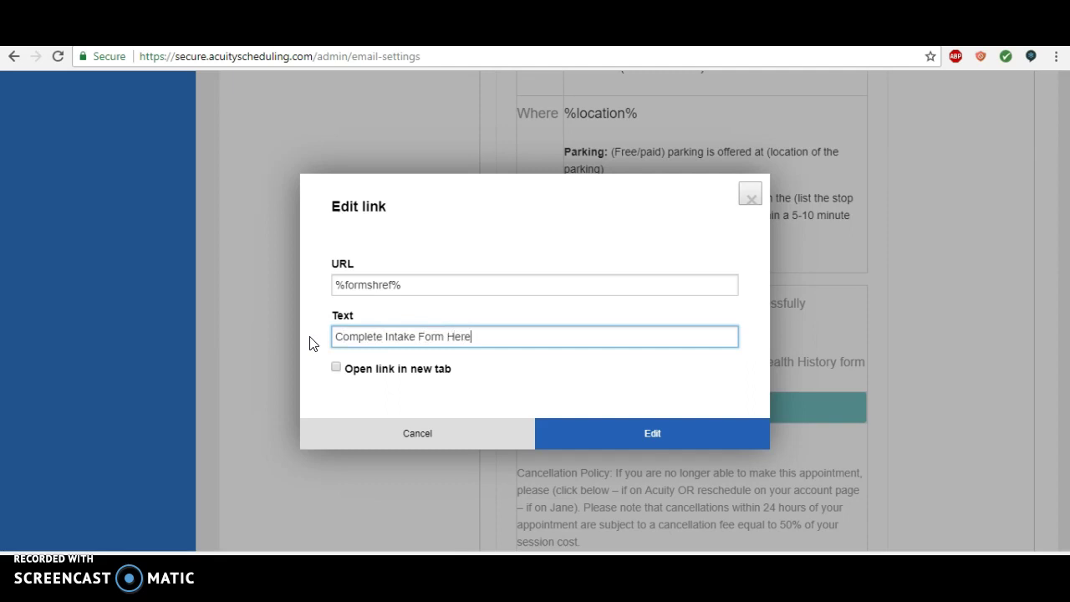
click(309, 342)
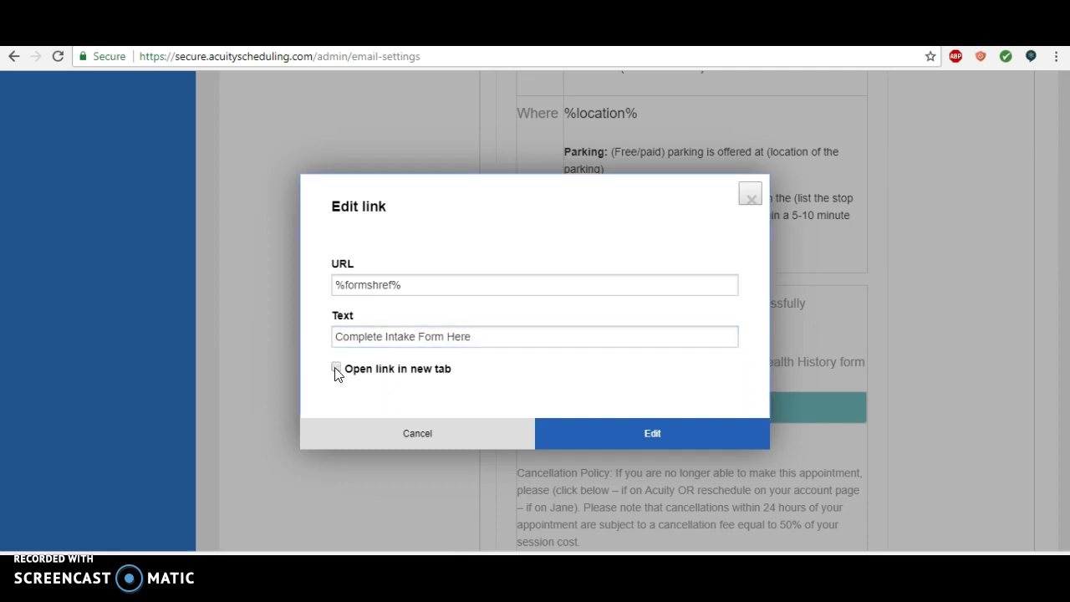
click(335, 368)
click(605, 432)
Save the Initial Confirmation 3 template with its intake reminder and 'Complete Intake Form Here' button.
drag(1063, 375, 1066, 472)
click(497, 443)
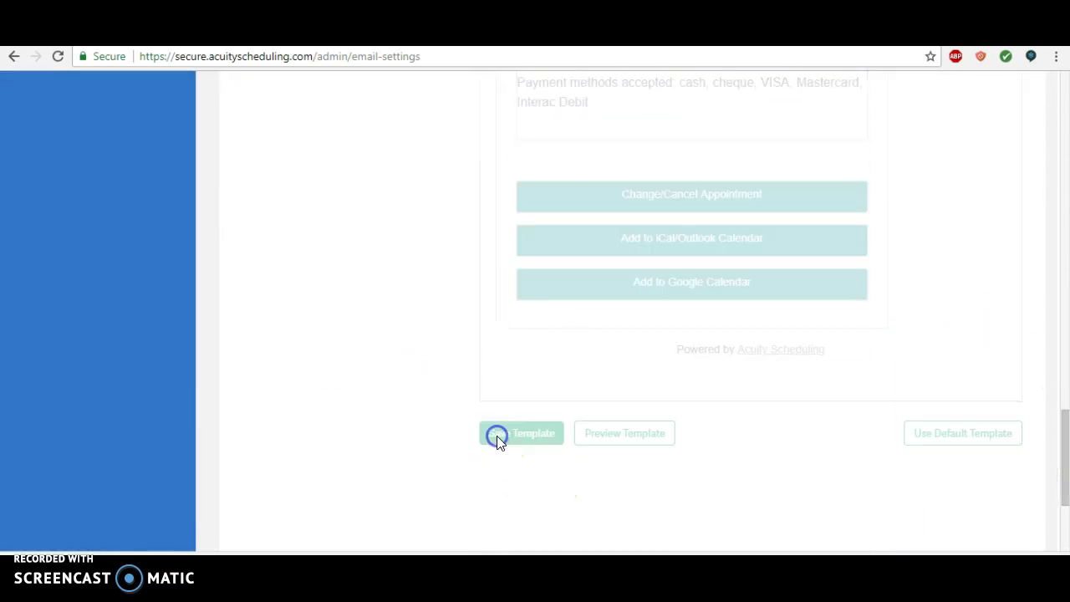
drag(1062, 446, 1065, 326)
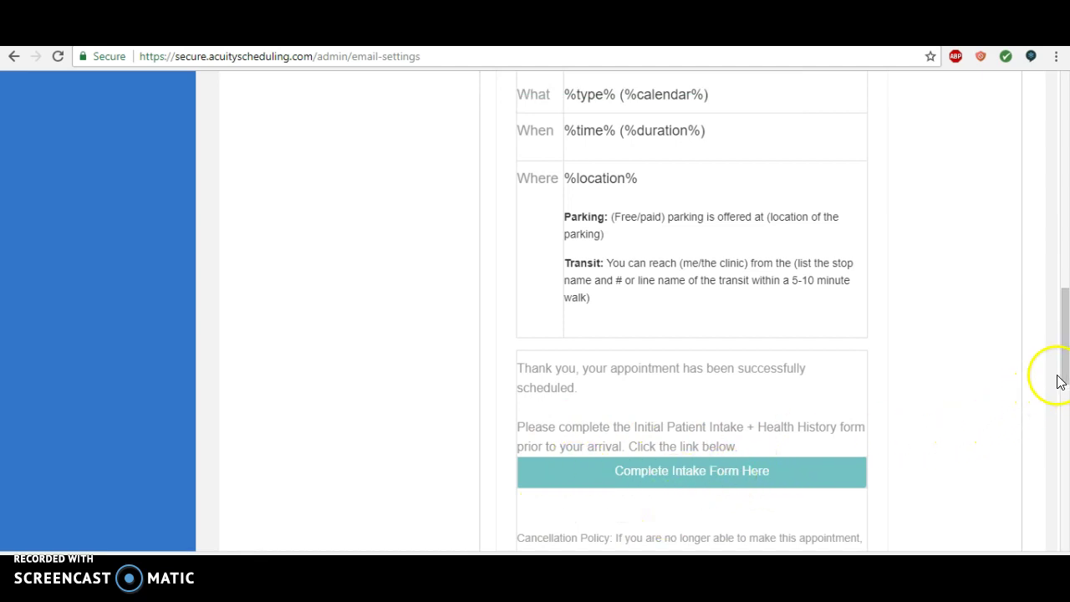
drag(1063, 376, 1014, 184)
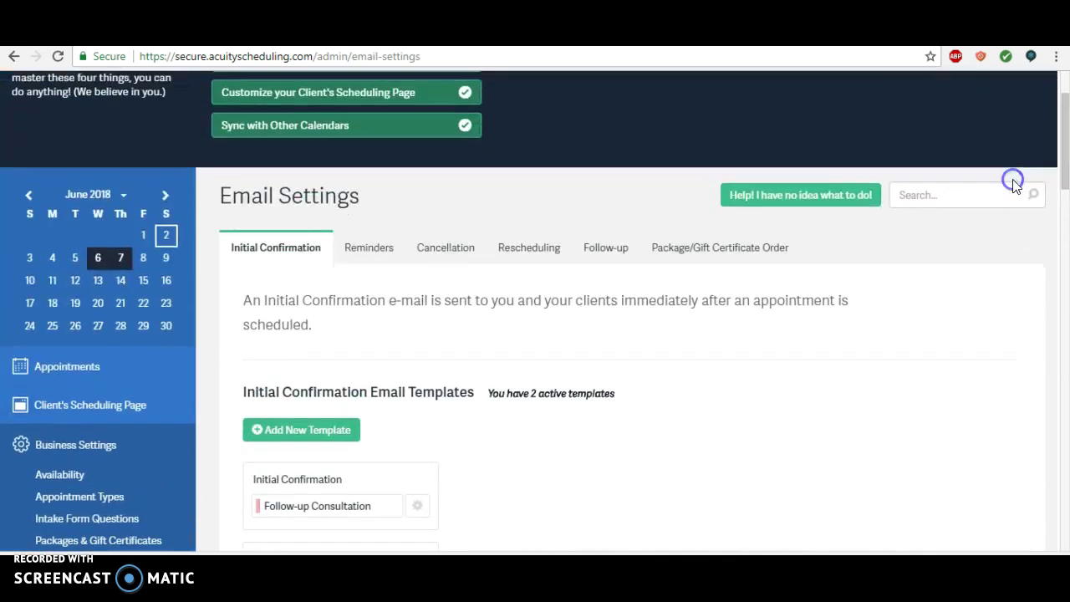
click(351, 264)
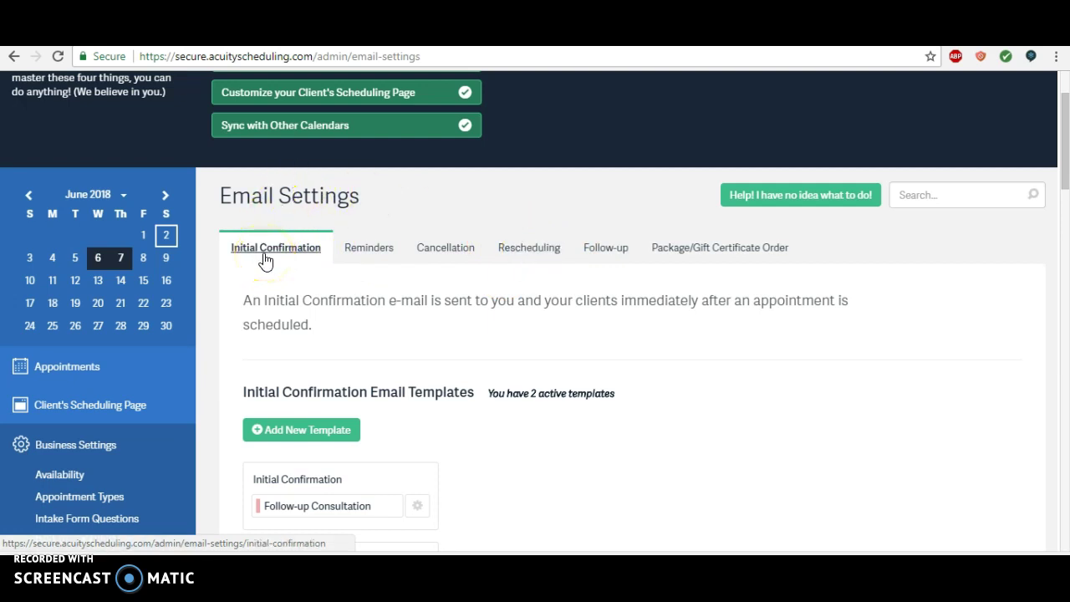
click(368, 263)
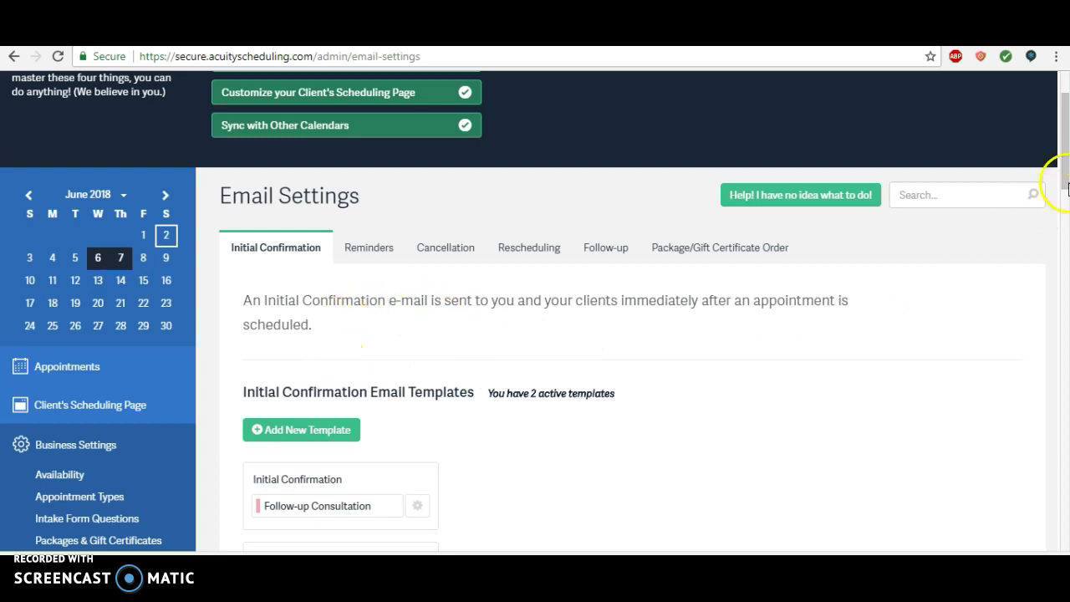
scroll(1063, 173, down, 1)
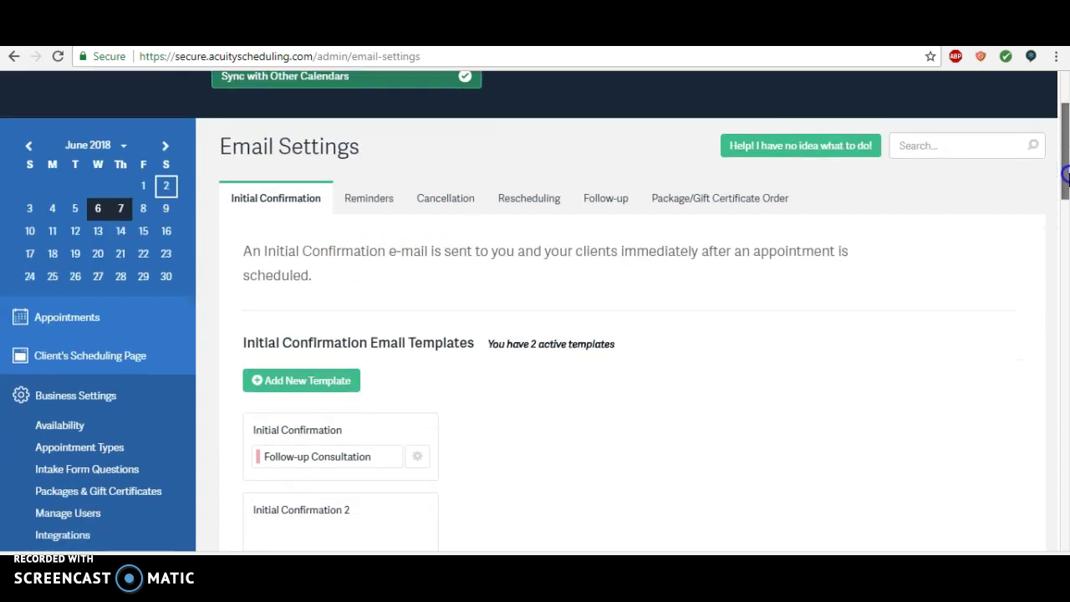
drag(1064, 173, 1065, 191)
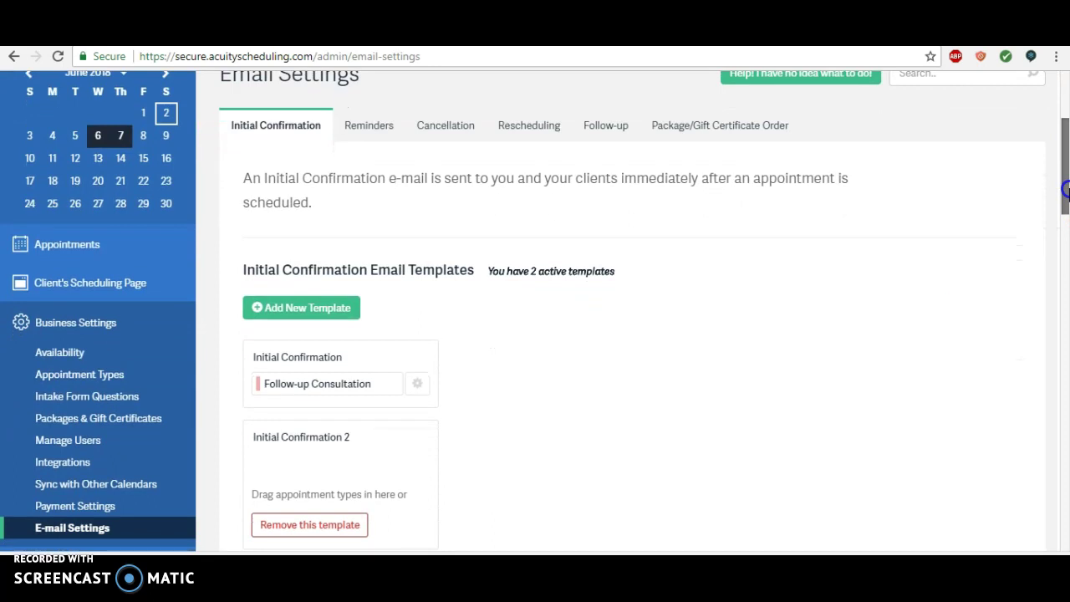
drag(1066, 189, 1066, 198)
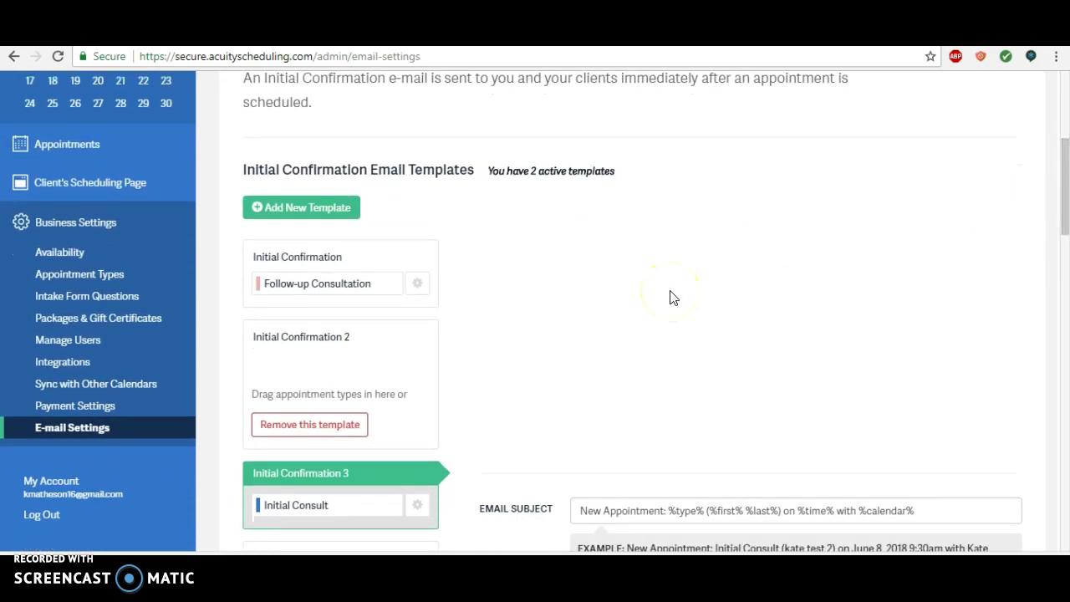